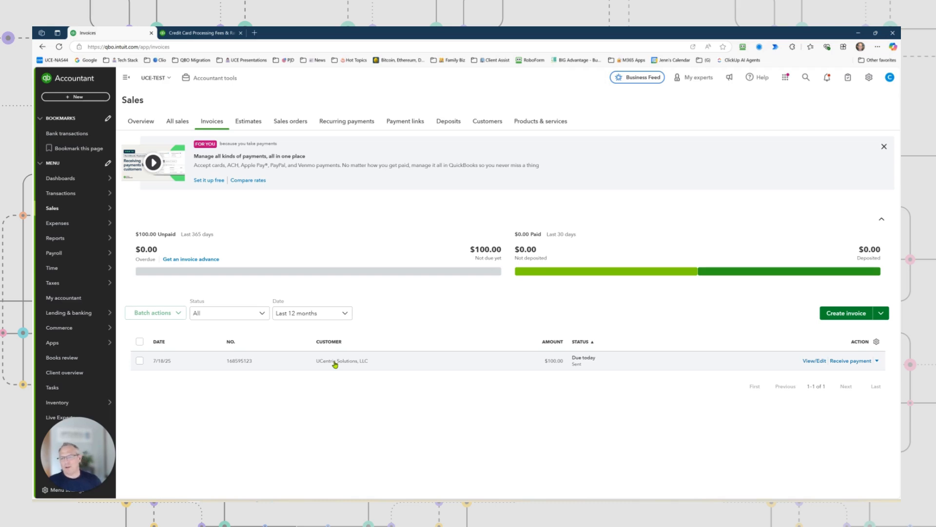
Open the UCentric Solutions, LLC invoice for editing and make it a recurring invoice through its scheduling options
click(337, 362)
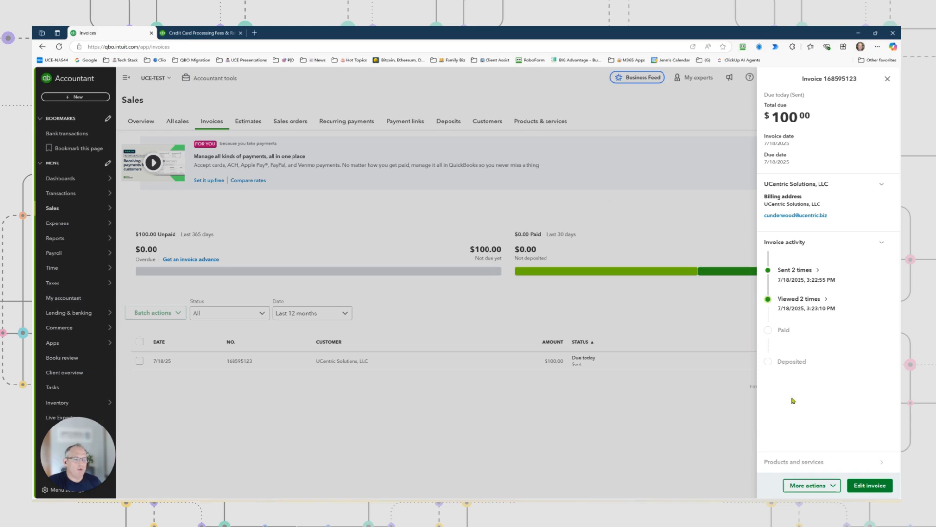
click(869, 485)
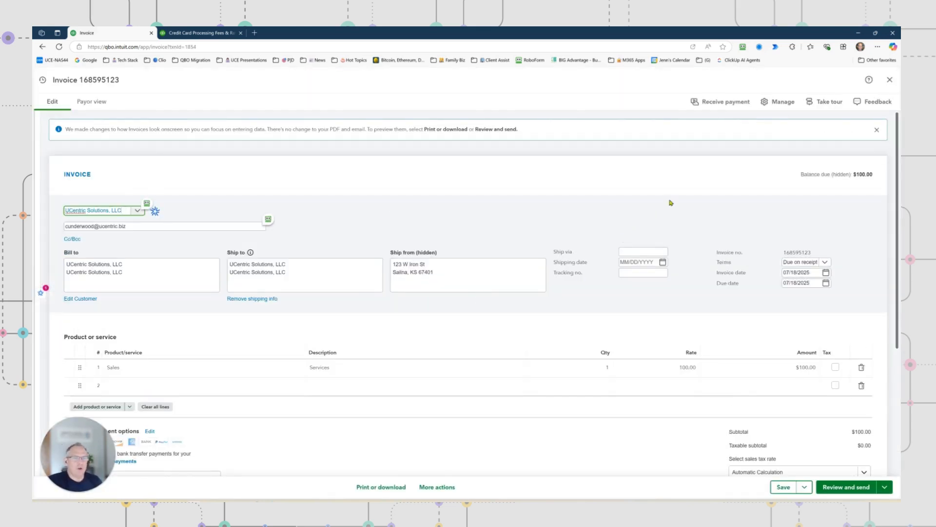
click(776, 103)
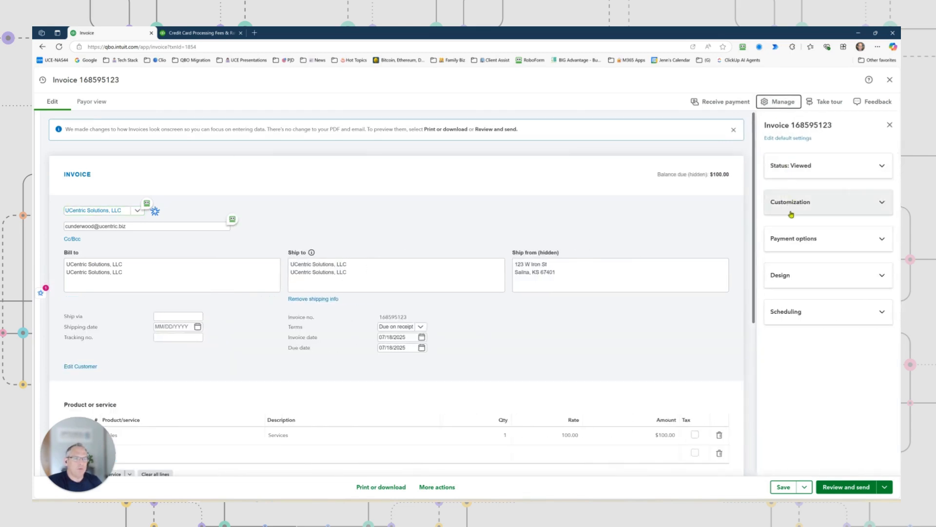
click(793, 312)
scroll(794, 312, down, 2)
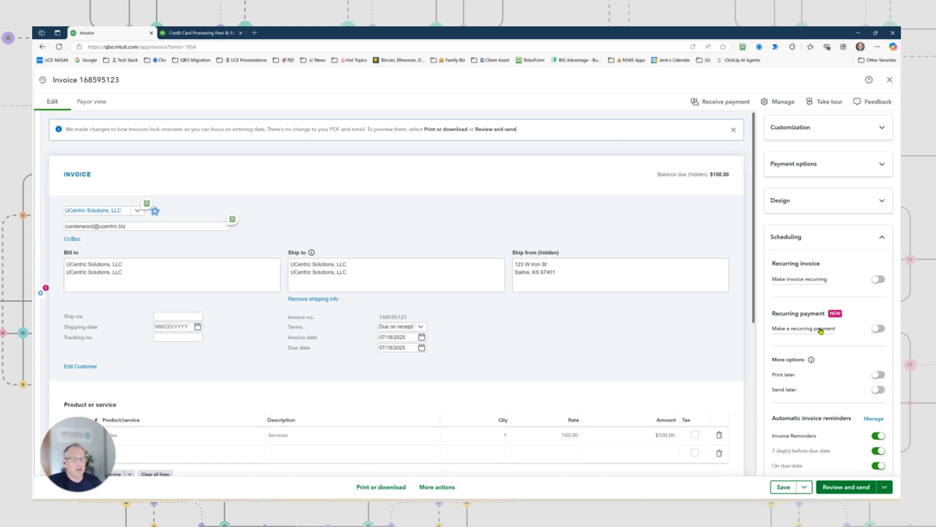
click(879, 280)
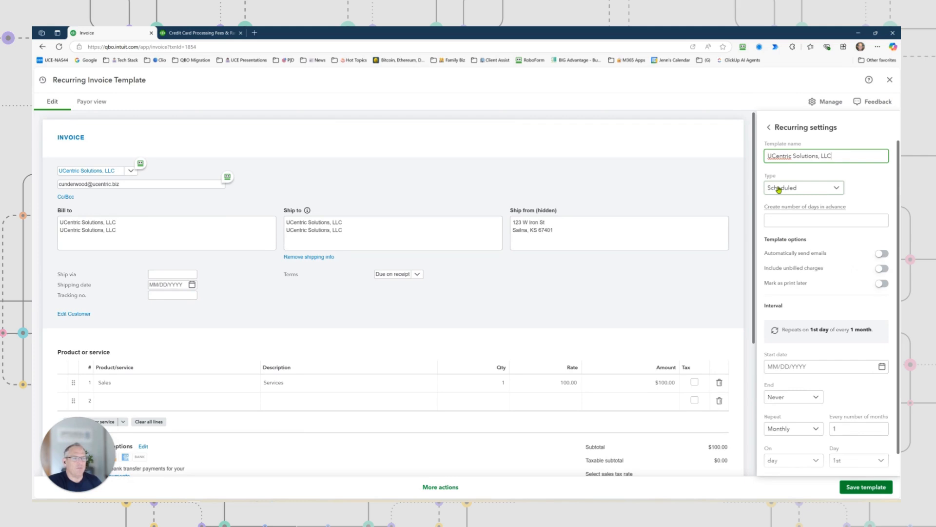
Keep the recurring template type as Scheduled and set it to be created 5 days in advance
click(839, 188)
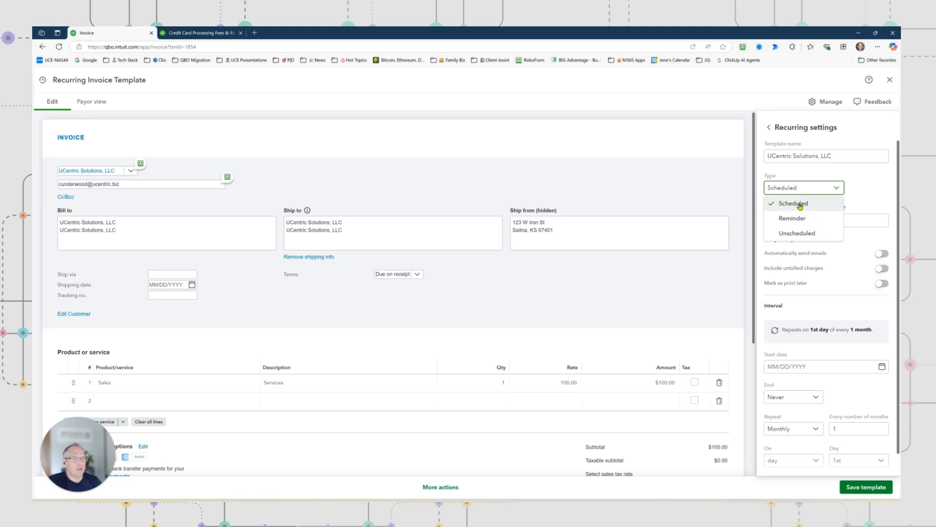
click(859, 189)
click(812, 219)
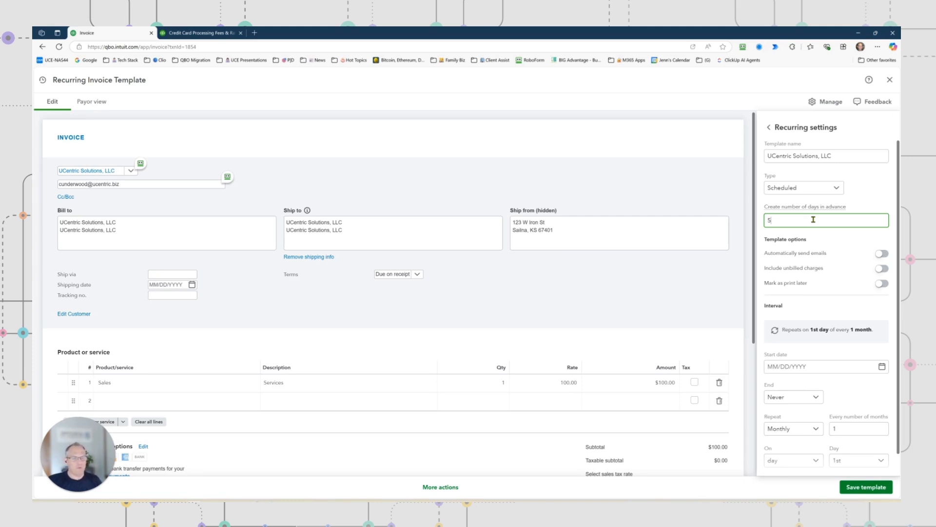
click(845, 238)
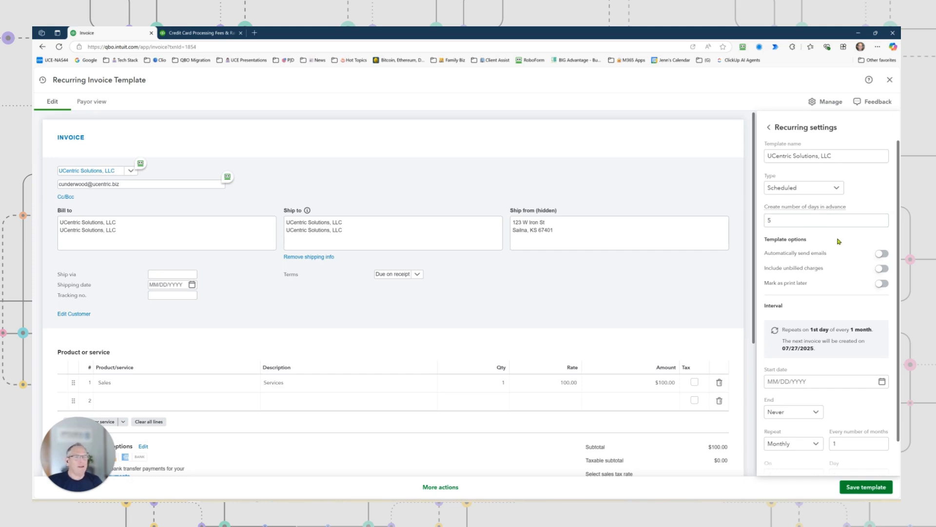
Enable automatic email sending and the inclusion of unbilled charges in the recurring template, and check the upcoming invoice dates
click(884, 254)
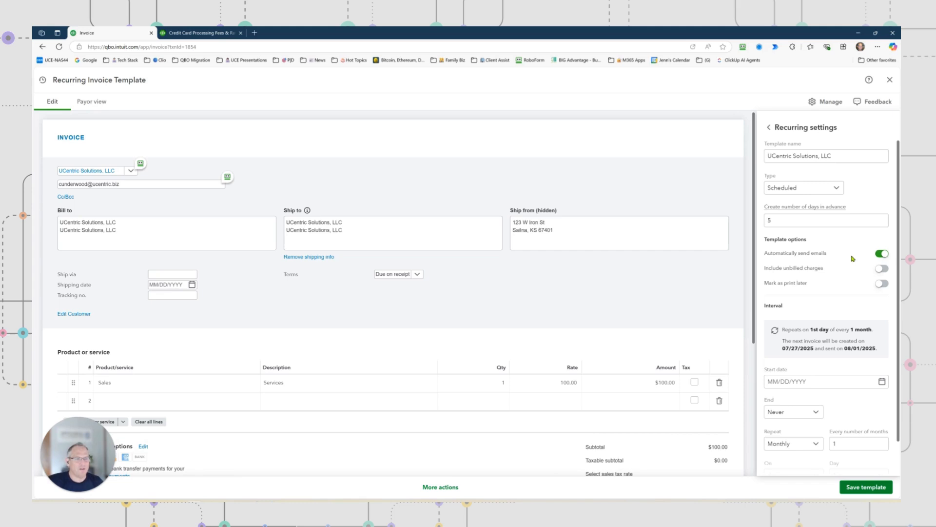
click(881, 268)
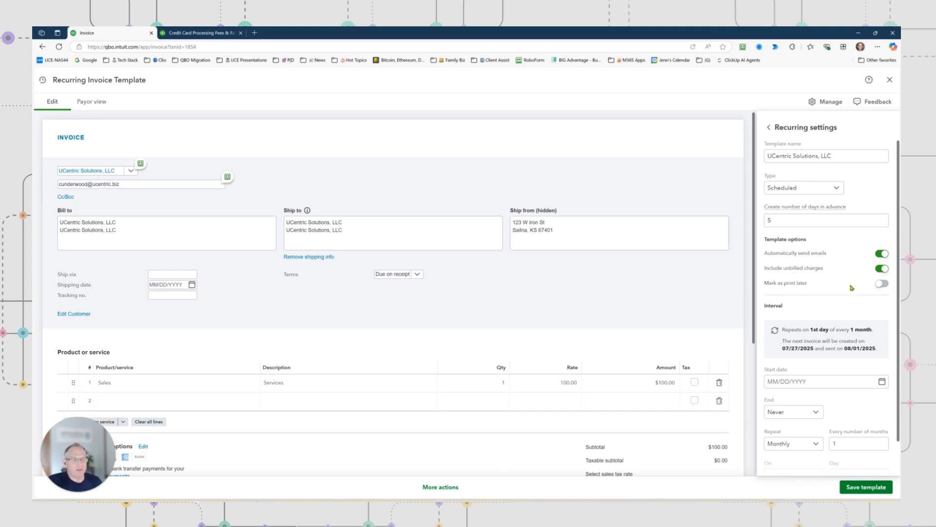
scroll(849, 288, down, 1)
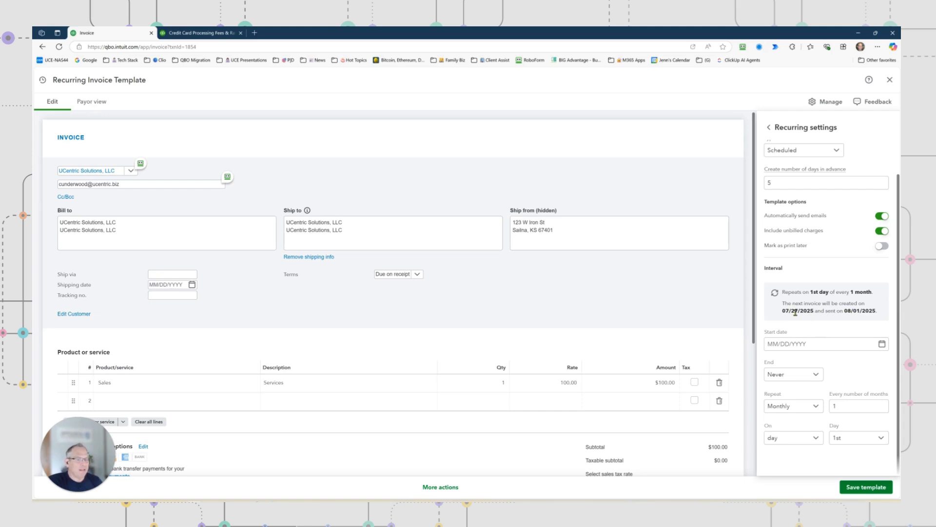
drag(785, 312, 813, 314)
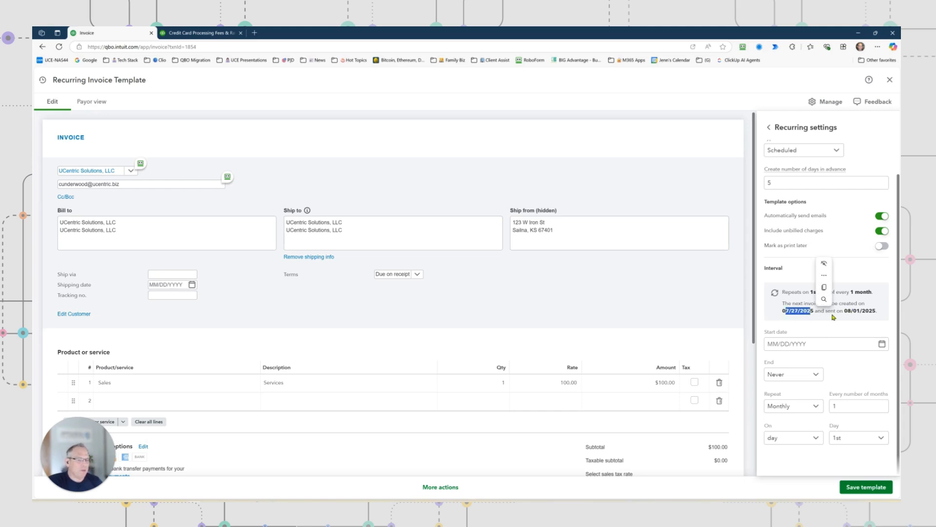
click(838, 320)
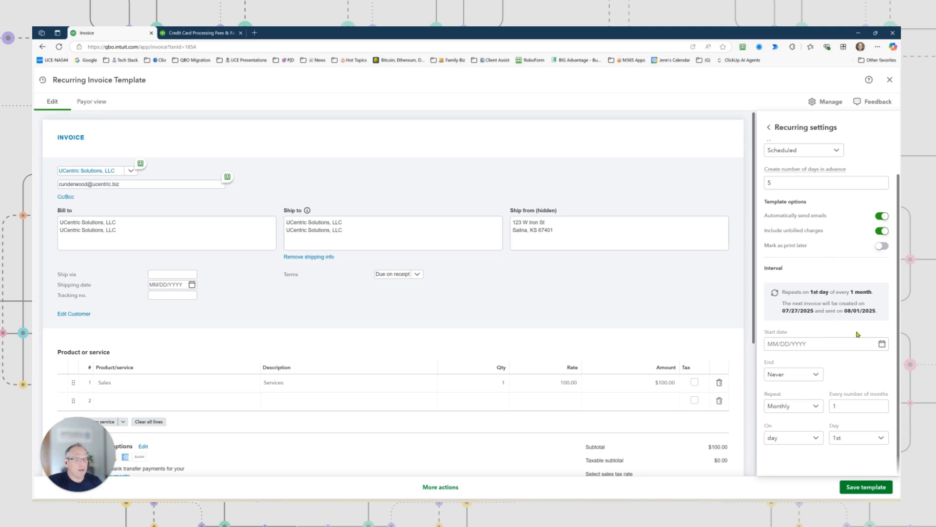
Set the start date of the recurring invoice to 08/01/2025
click(882, 344)
click(846, 367)
click(833, 393)
Set the recurring invoice to end after 5 occurrences
click(820, 374)
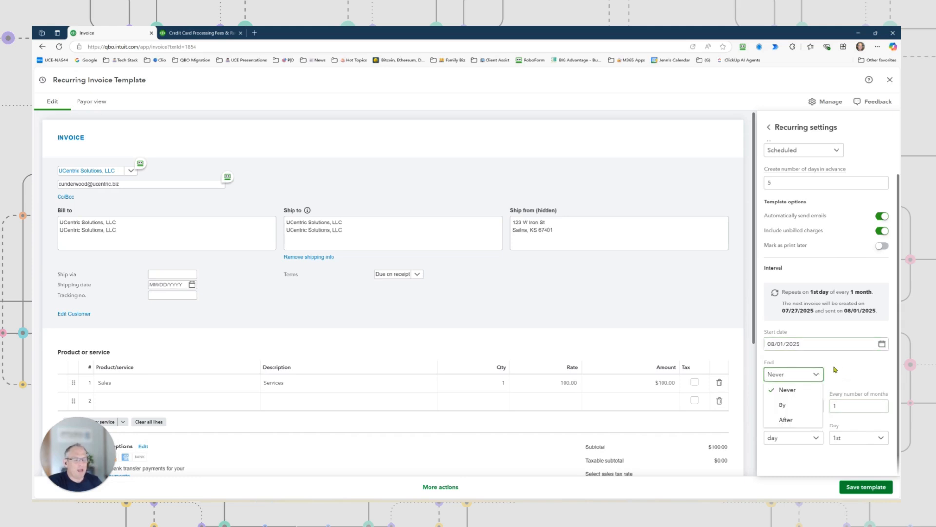
click(841, 365)
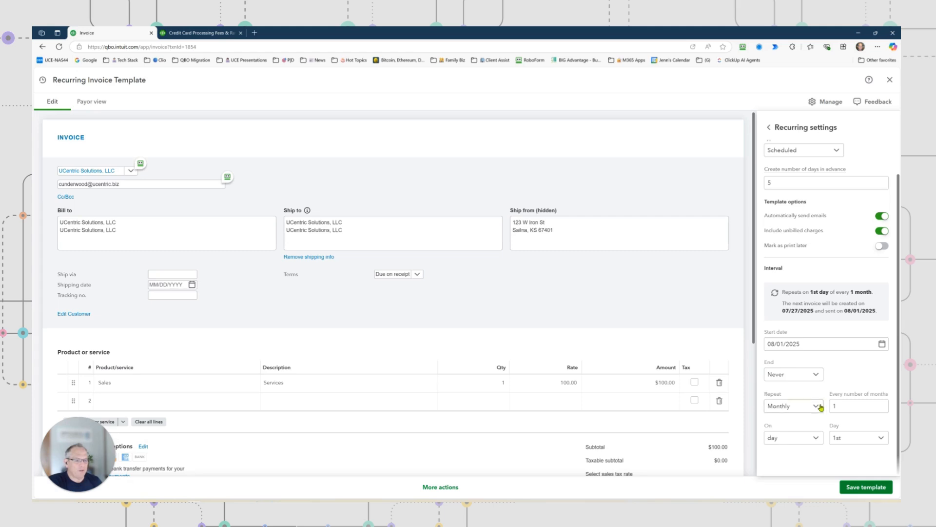
click(817, 375)
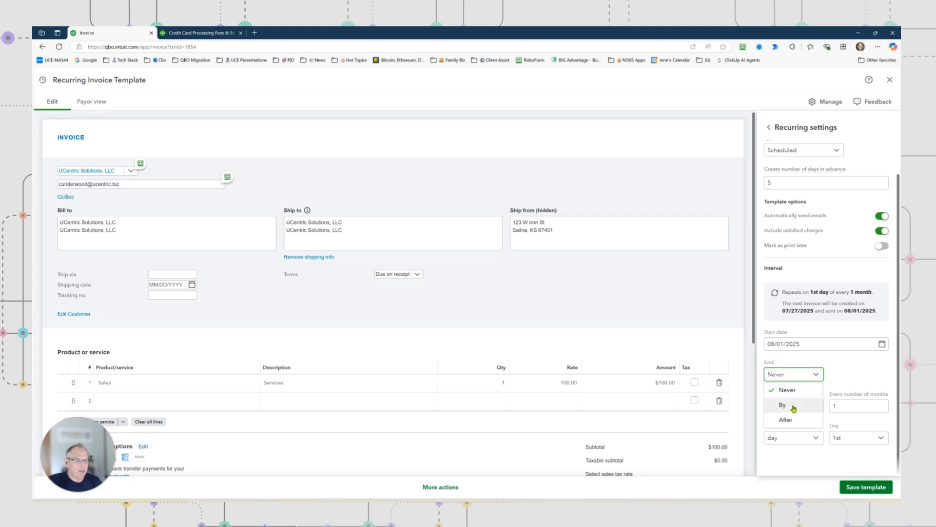
click(791, 419)
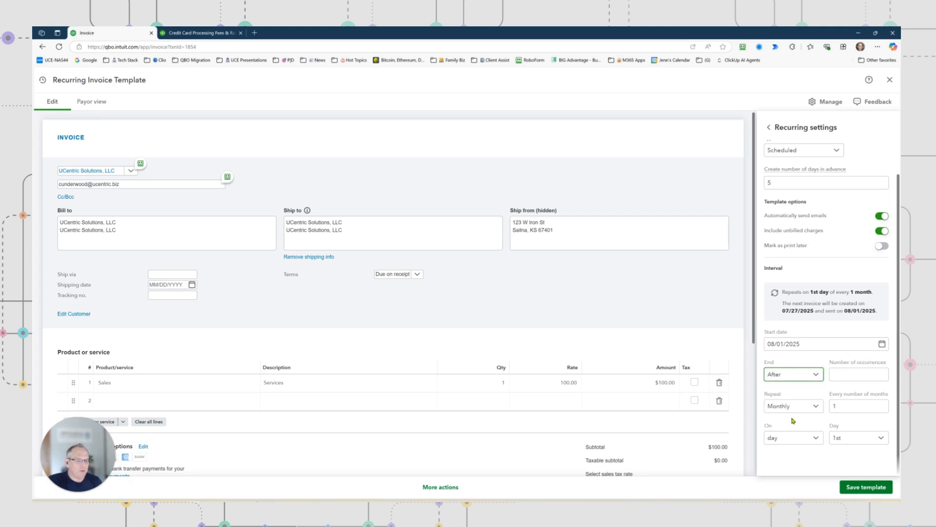
click(849, 376)
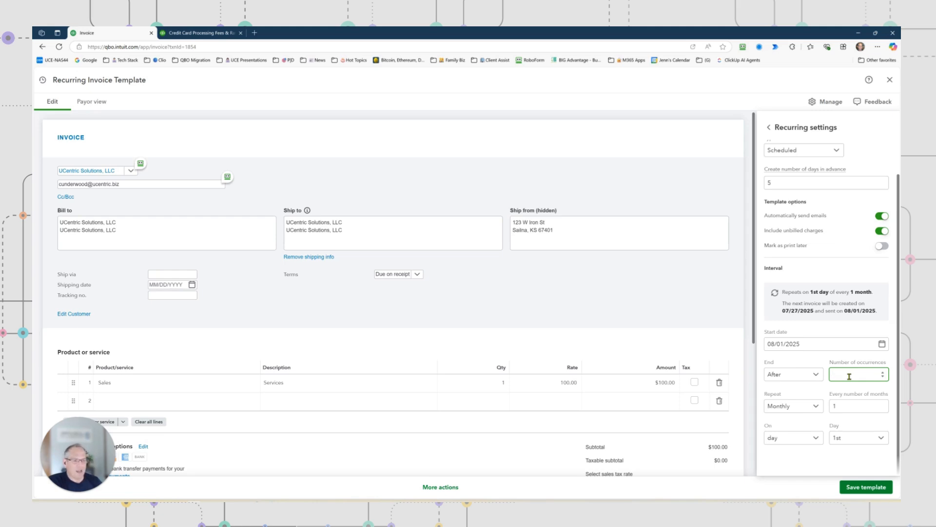
text(5)
click(819, 389)
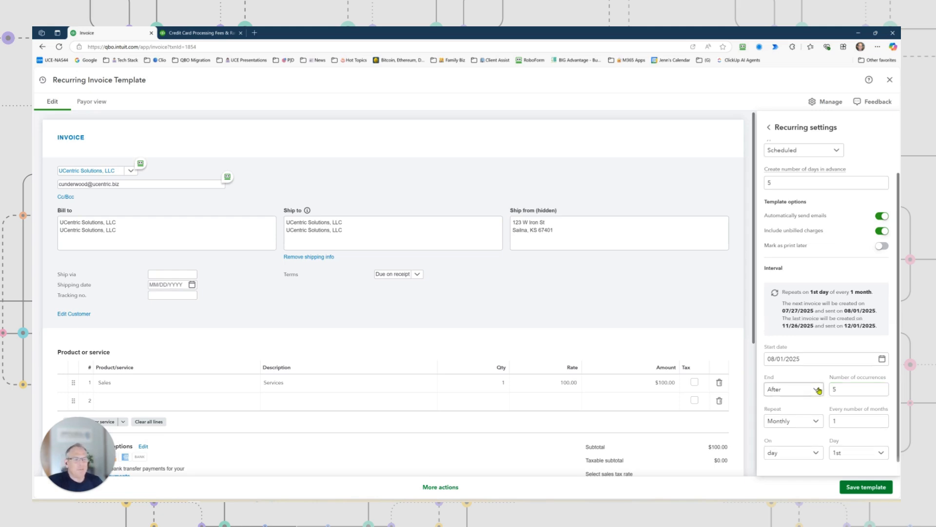
Review the repeat frequency choices, keep Monthly every 1 month, and save the recurring invoice template
scroll(799, 423, down, 1)
scroll(798, 423, down, 1)
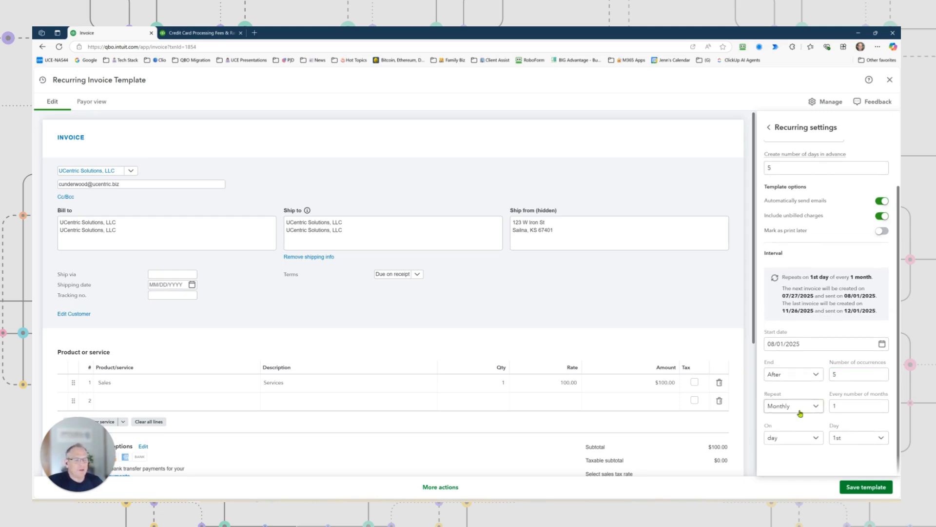
click(817, 407)
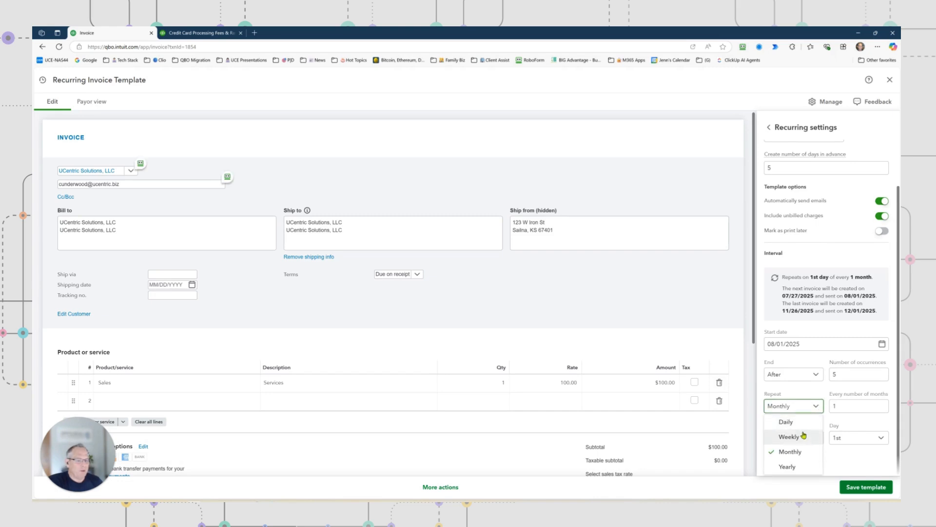
click(818, 393)
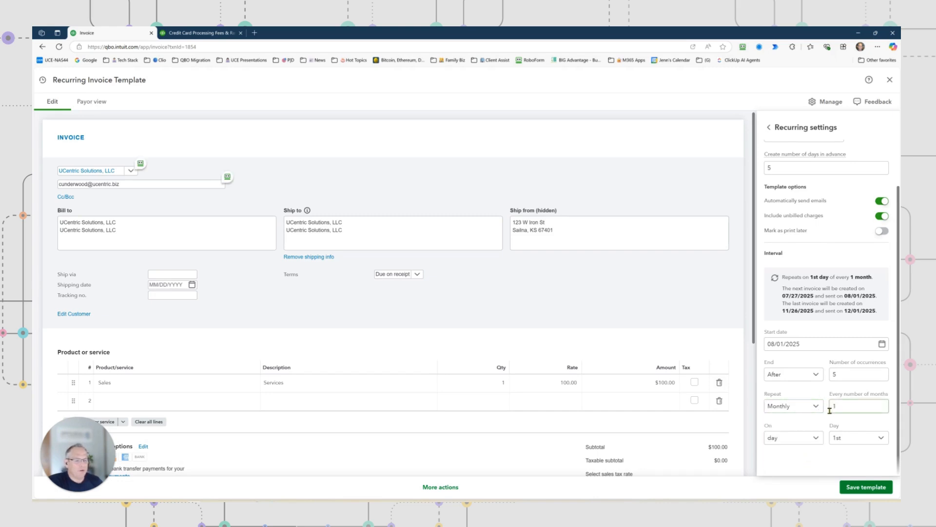
click(857, 486)
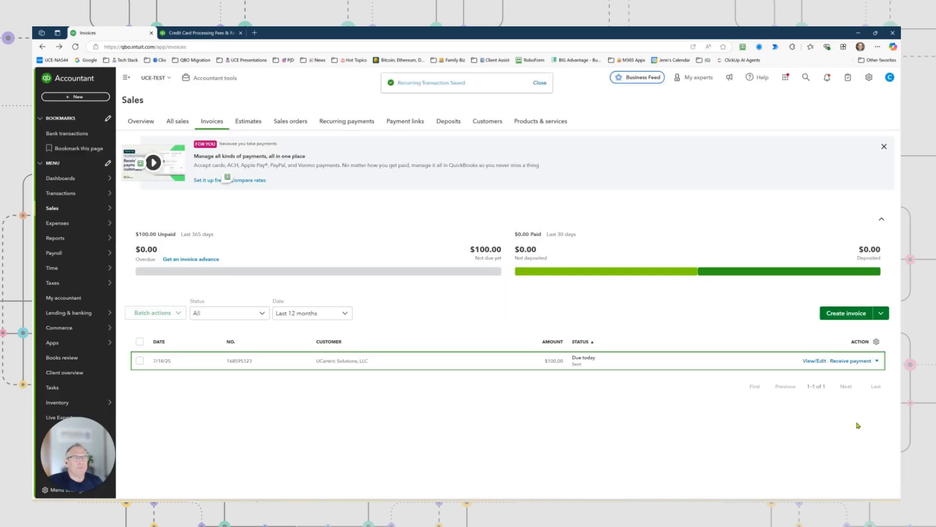
View the Recurring Transactions list and open its page for managing recurring payments
click(868, 79)
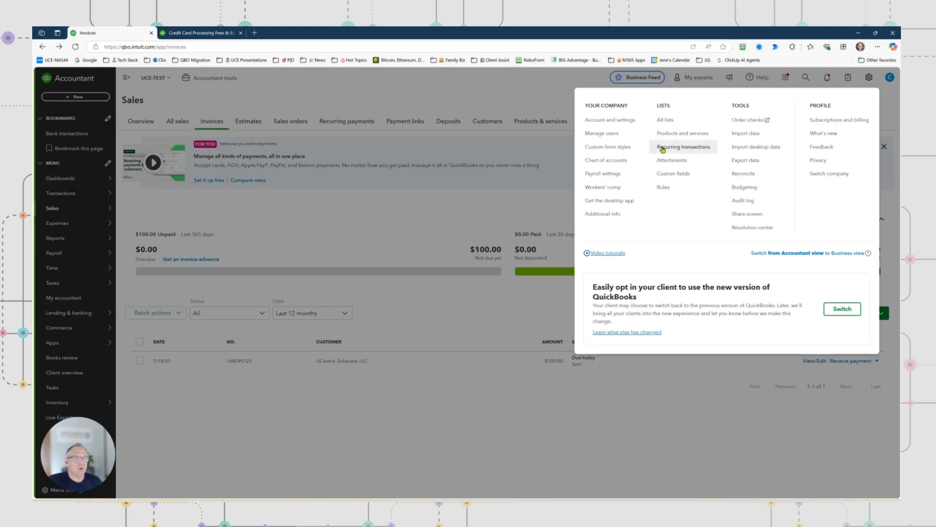
click(677, 150)
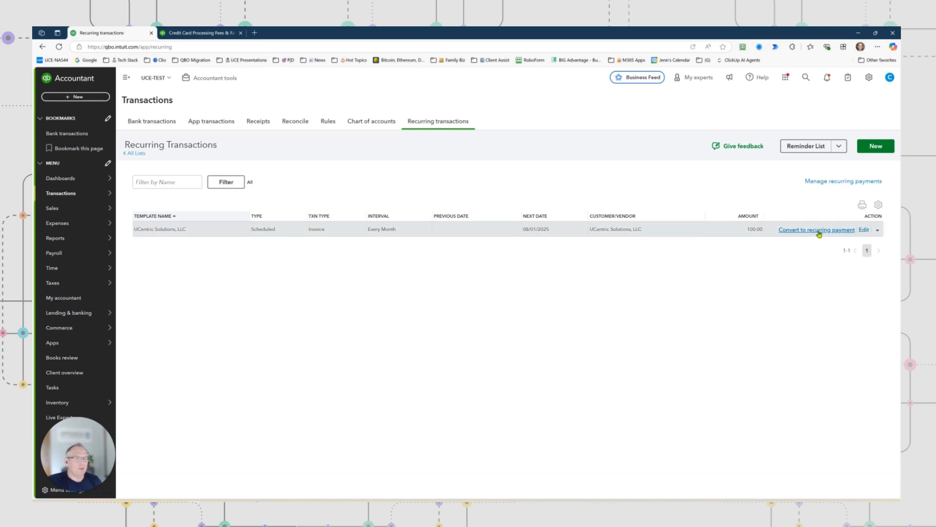
click(833, 184)
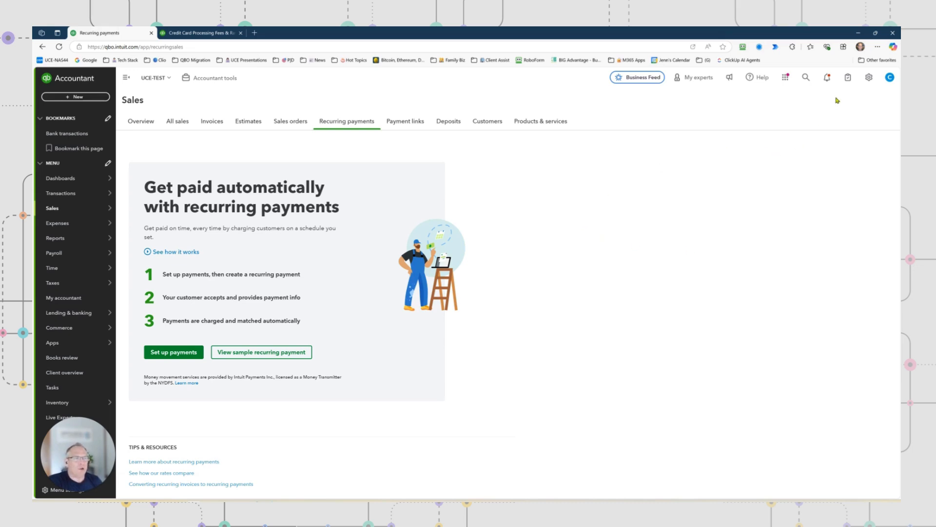
click(868, 78)
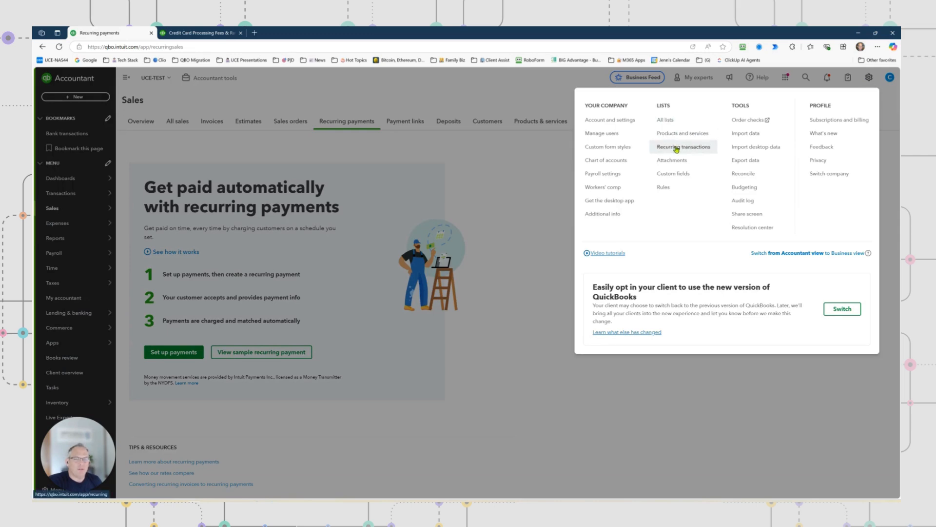
click(770, 387)
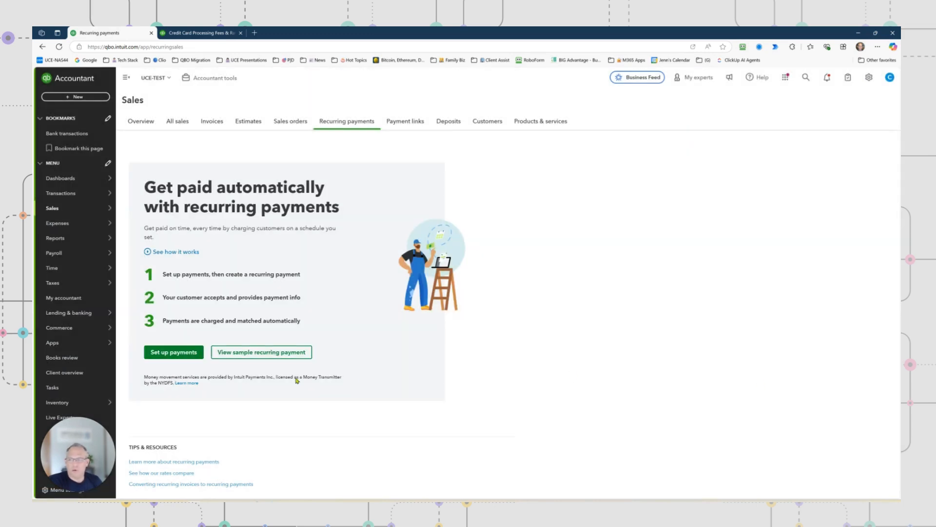
Return to the invoice list and check the additional actions for the UCentric Solutions, LLC invoice, including Make recurring payment
mouse_move(70, 210)
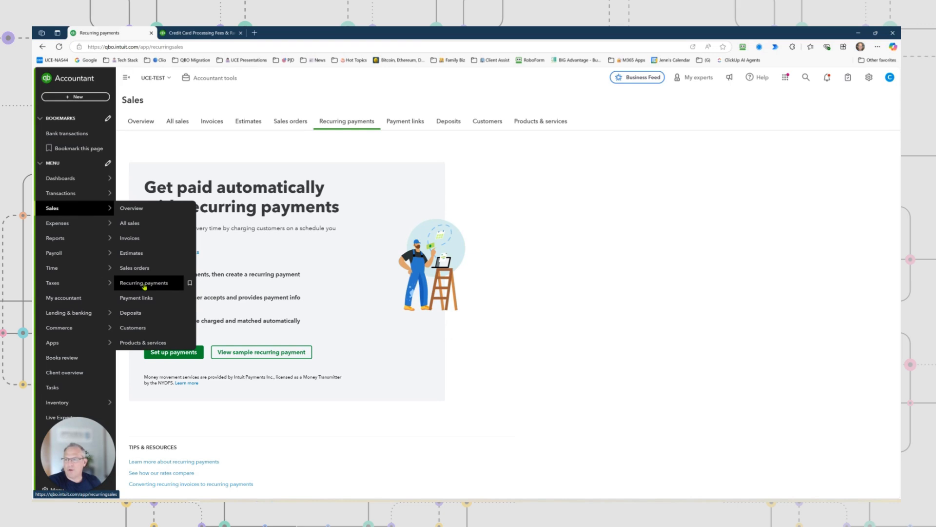
click(139, 239)
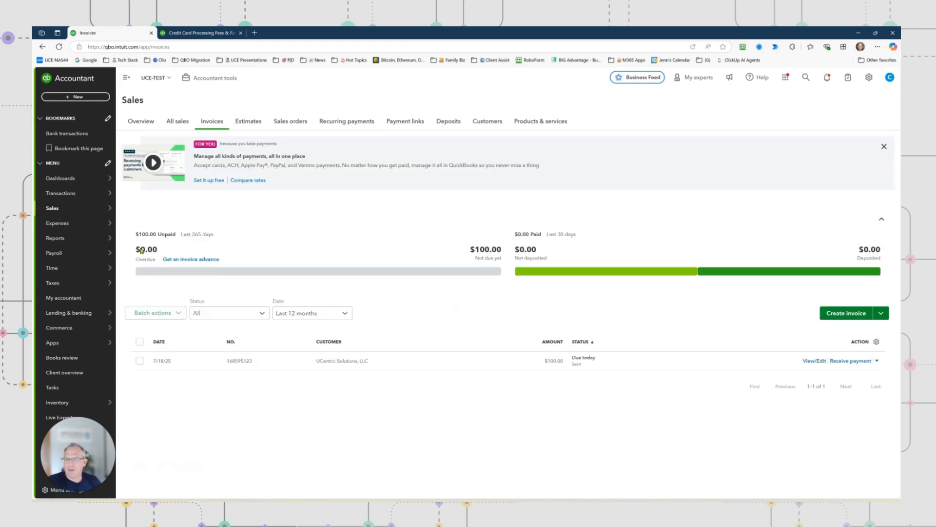
click(340, 361)
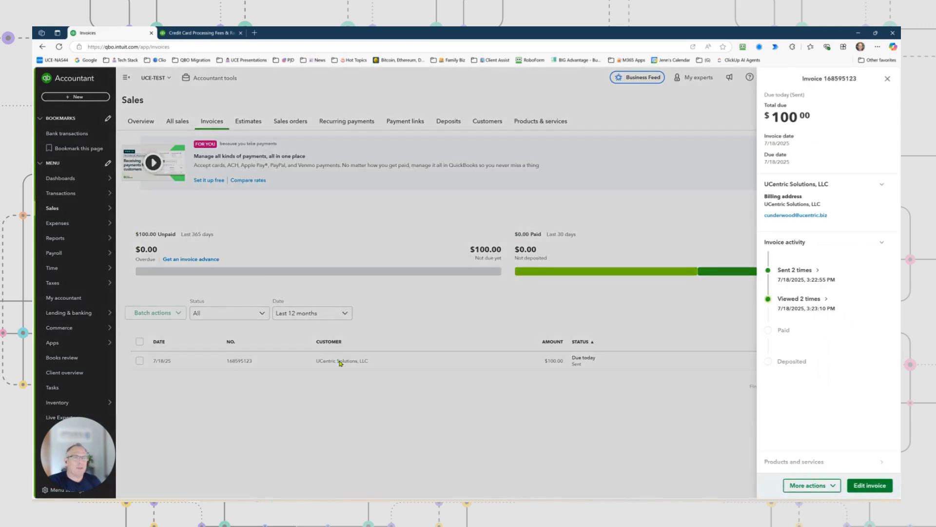
click(802, 486)
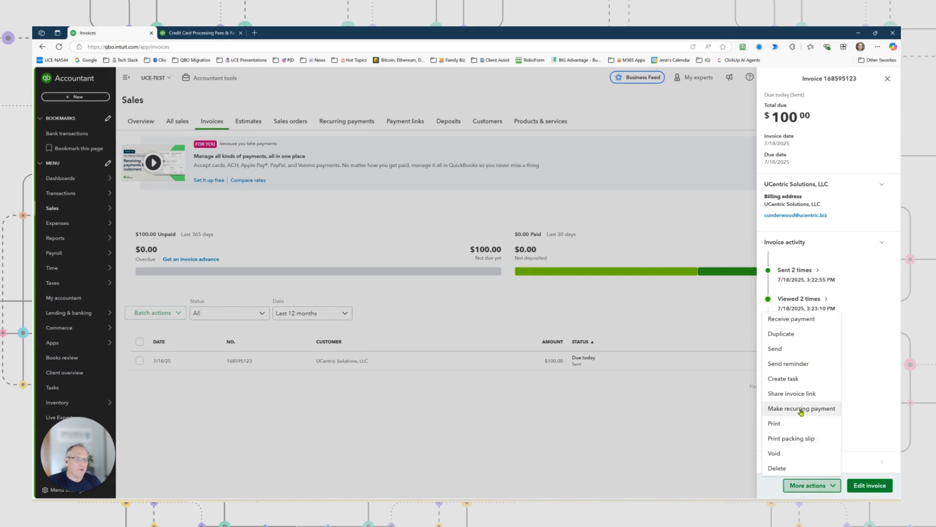
Open the invoice for editing and examine its recurring invoice and recurring payment scheduling options
click(869, 486)
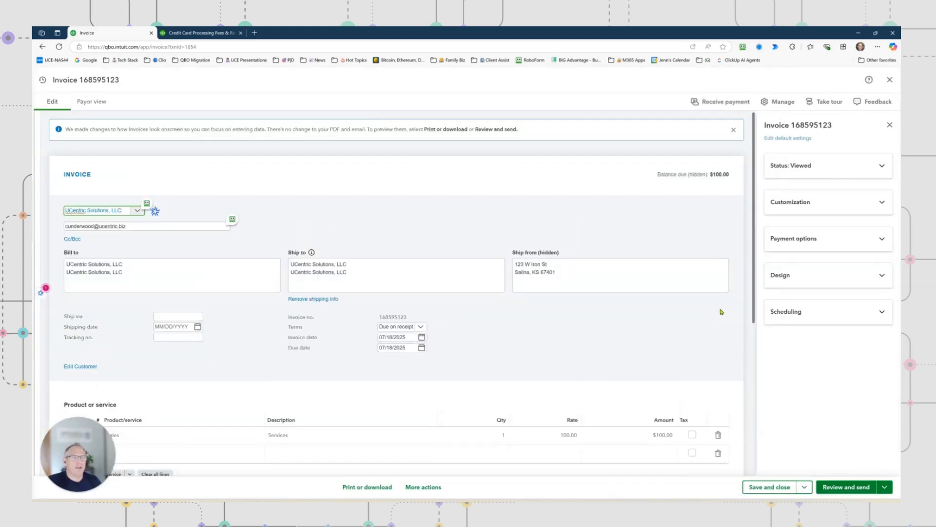
click(800, 314)
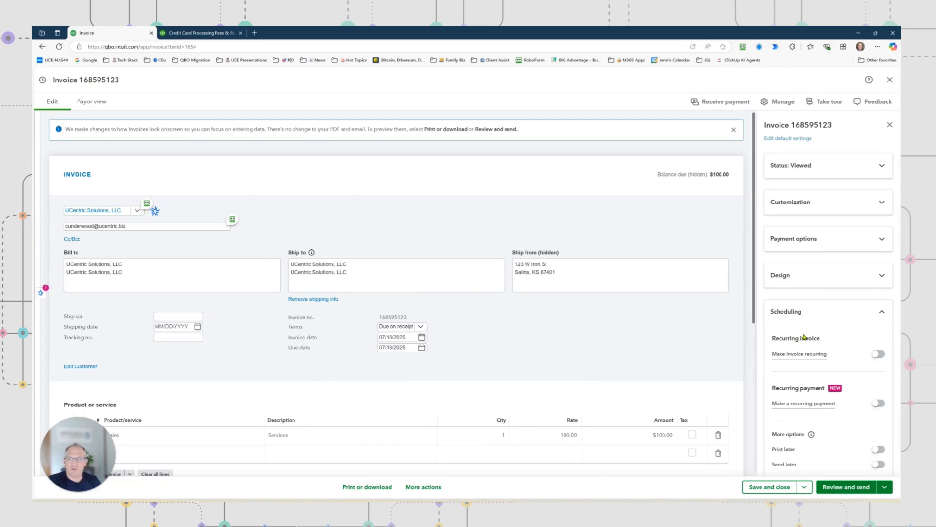
scroll(831, 438, down, 2)
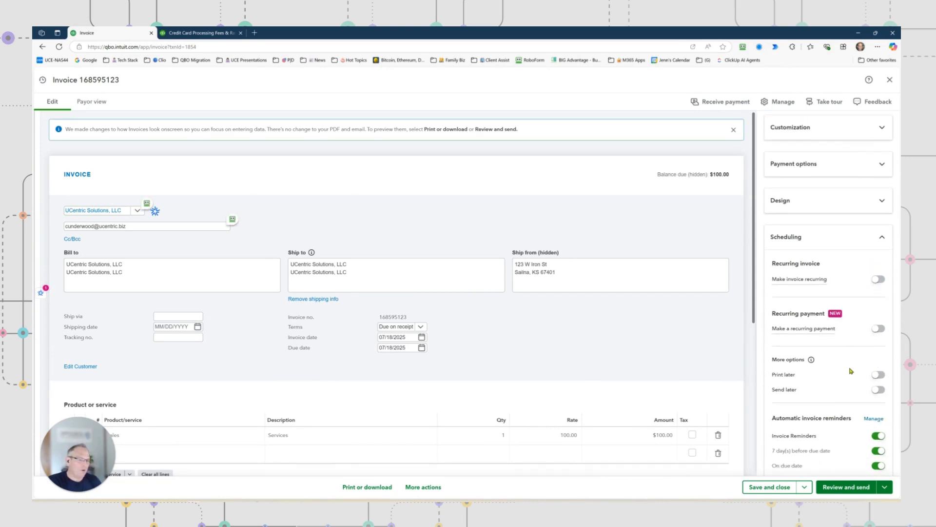
Examine the invoice's remaining scheduling options, including the automatic invoice reminders, and close the invoice without making changes
scroll(851, 369, down, 1)
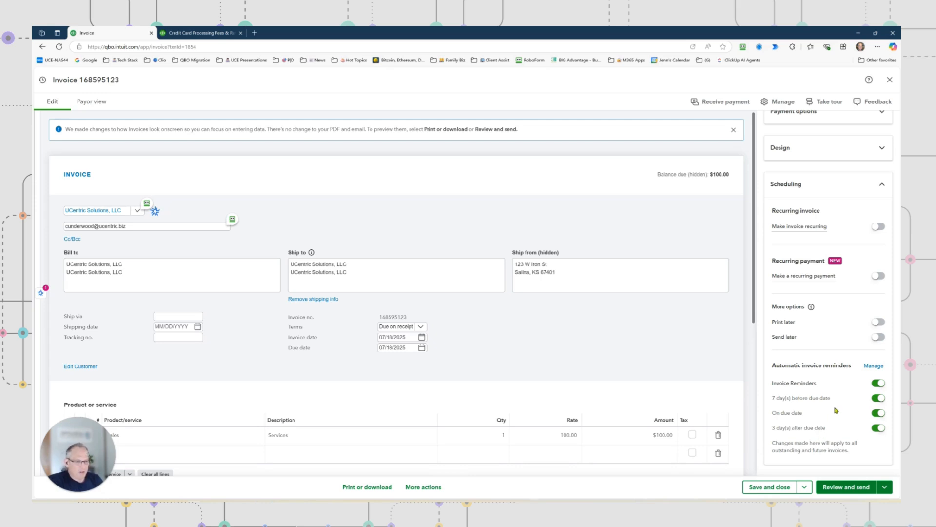
scroll(807, 364, up, 3)
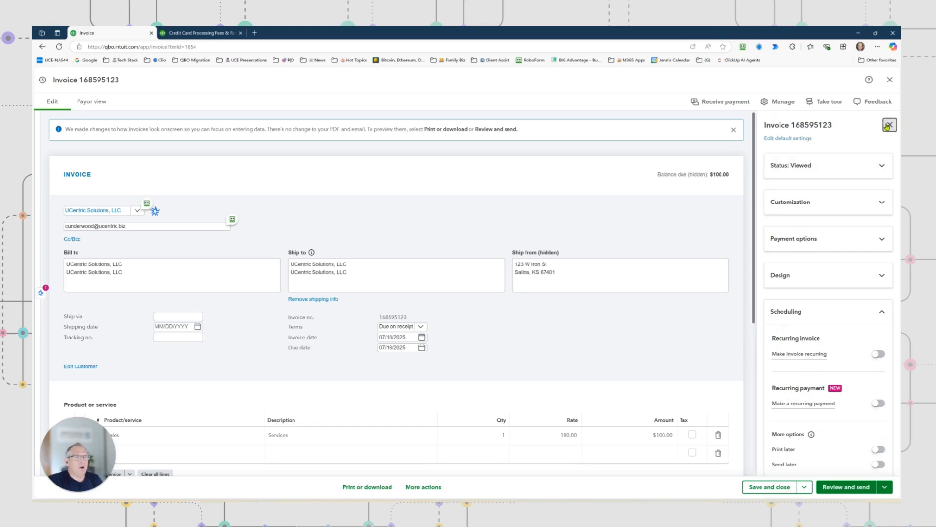
click(890, 125)
click(889, 79)
Open the UCentric Solutions, LLC template from the Recurring Transactions list, review its recurring settings, and close it
click(868, 77)
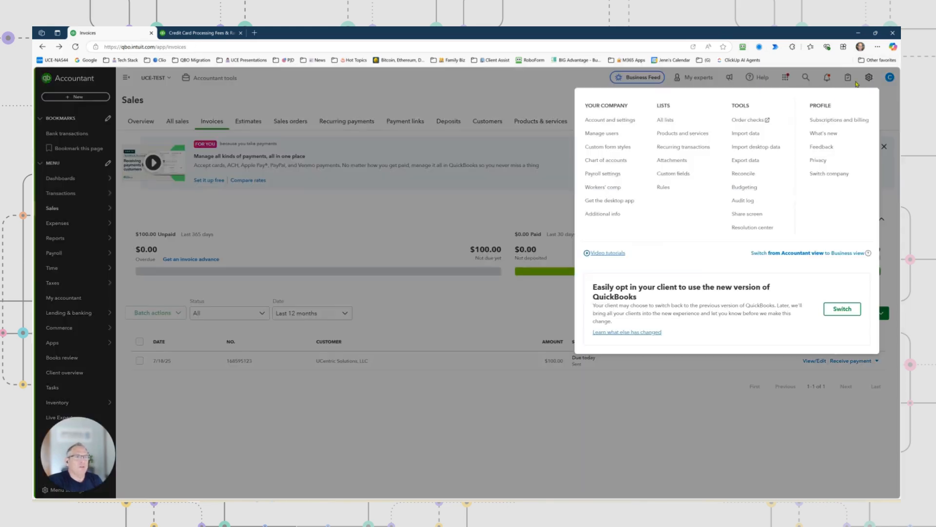
click(662, 147)
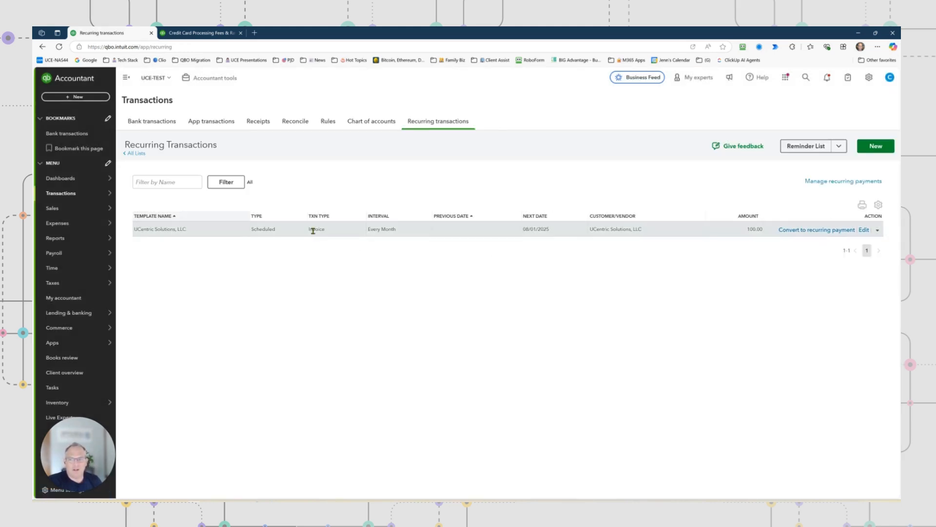
click(863, 230)
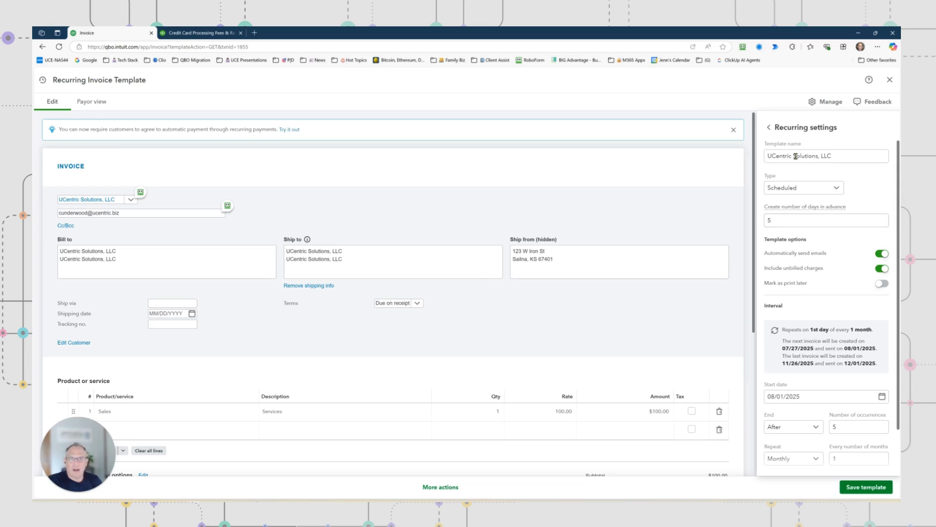
click(890, 79)
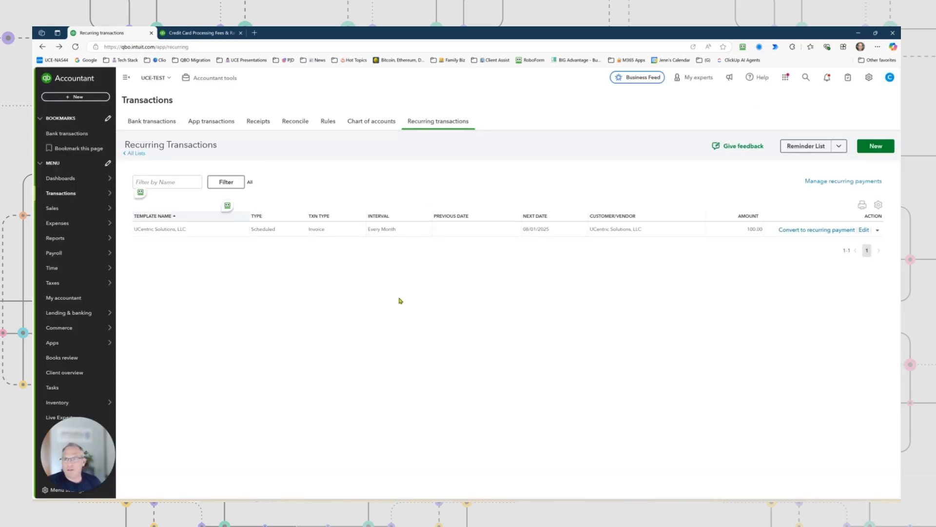